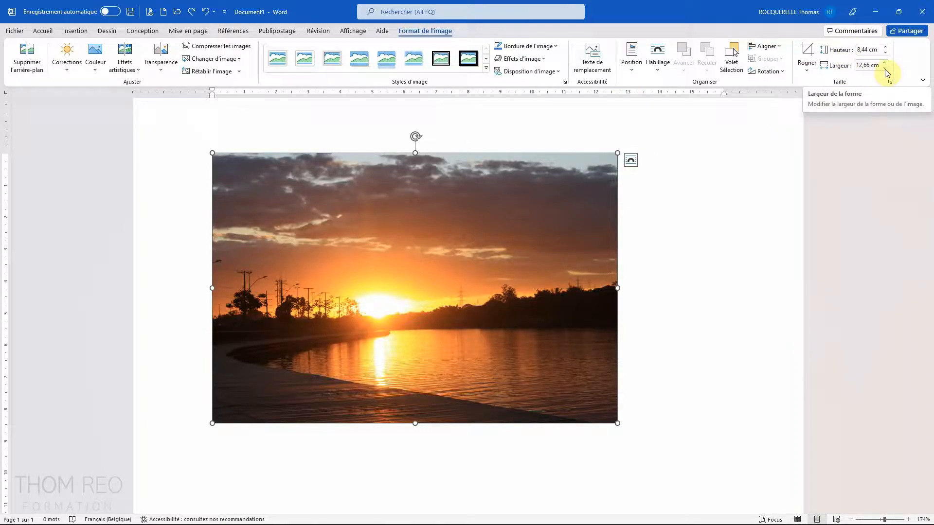
Set the selected sunset picture's width to 10 cm.
{"action": "left_click", "coordinate": [868, 65]}
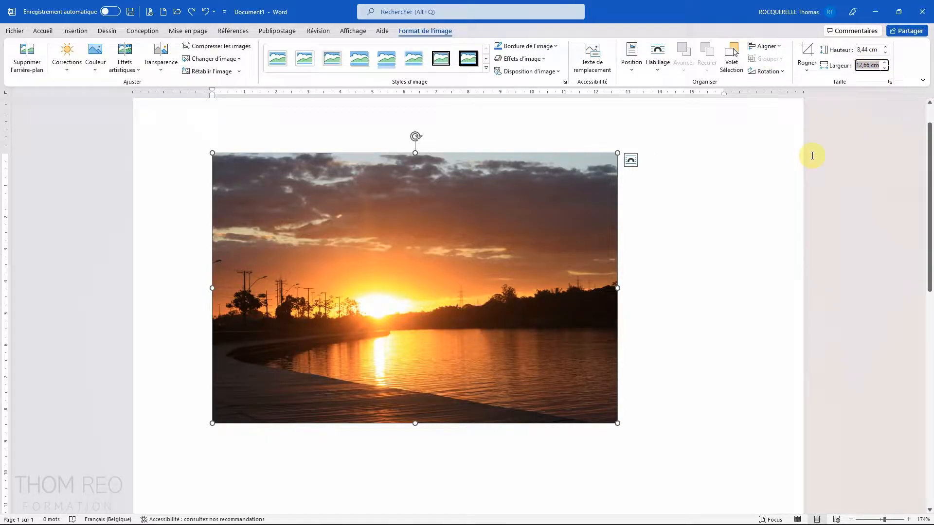
{"action": "type", "text": "10"}
{"action": "key", "text": "Return"}
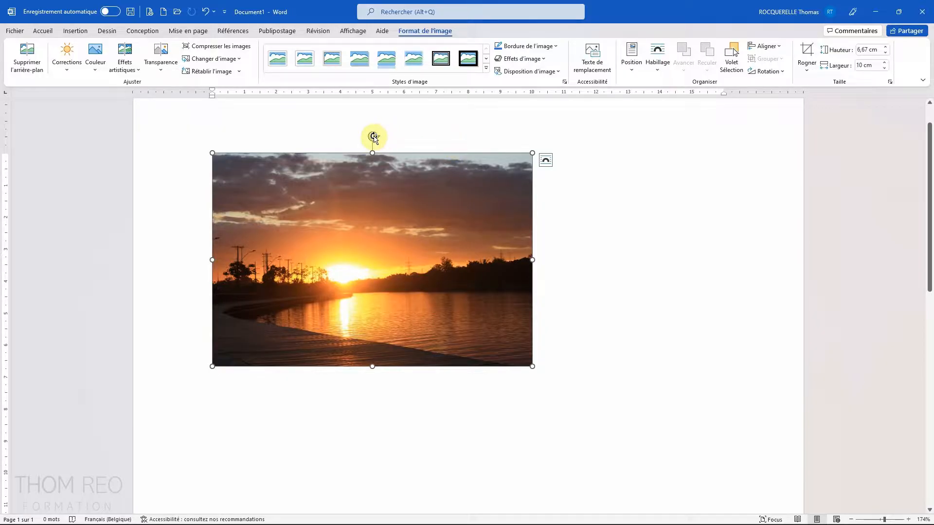
Try out the picture's freehand rotation, preview the 90° rotations and flips, and view the additional rotation options.
{"action": "left_click_drag", "start_coordinate": [373, 137], "coordinate": [389, 160]}
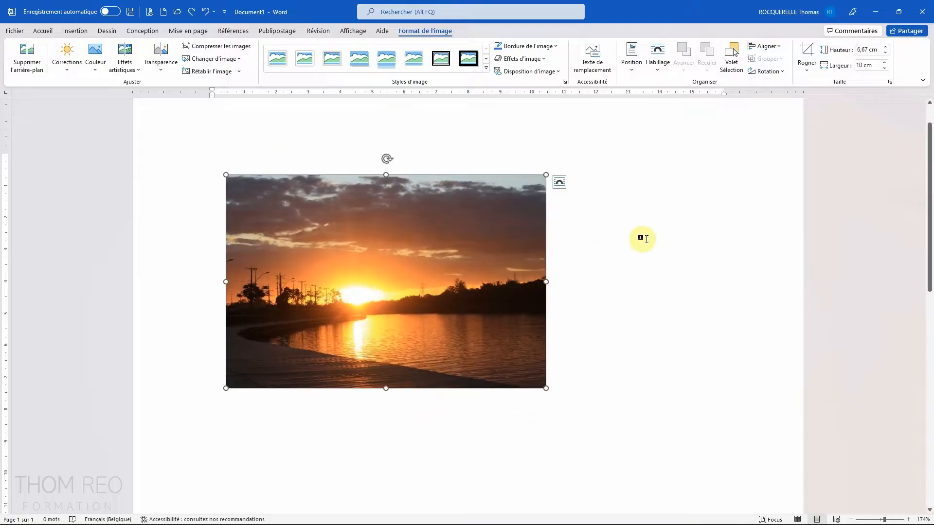
{"action": "left_click", "coordinate": [768, 72]}
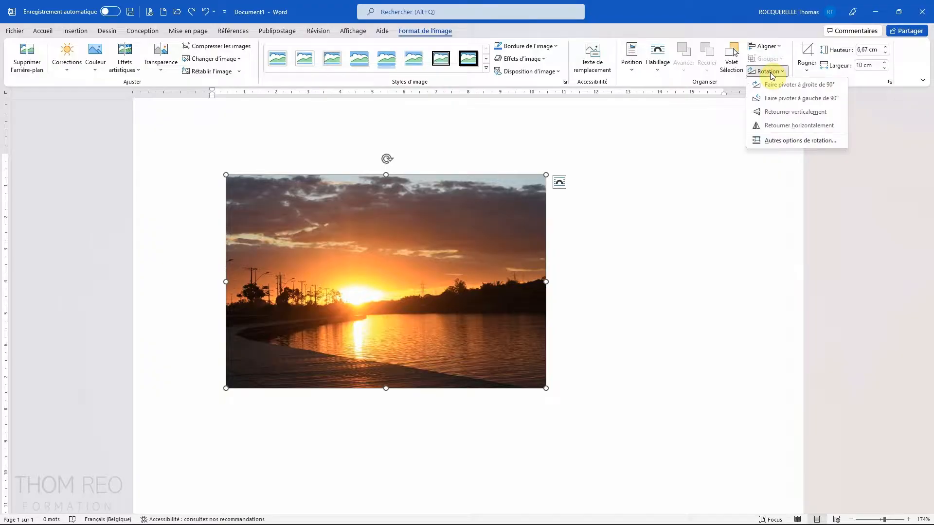
{"action": "left_click", "coordinate": [775, 85]}
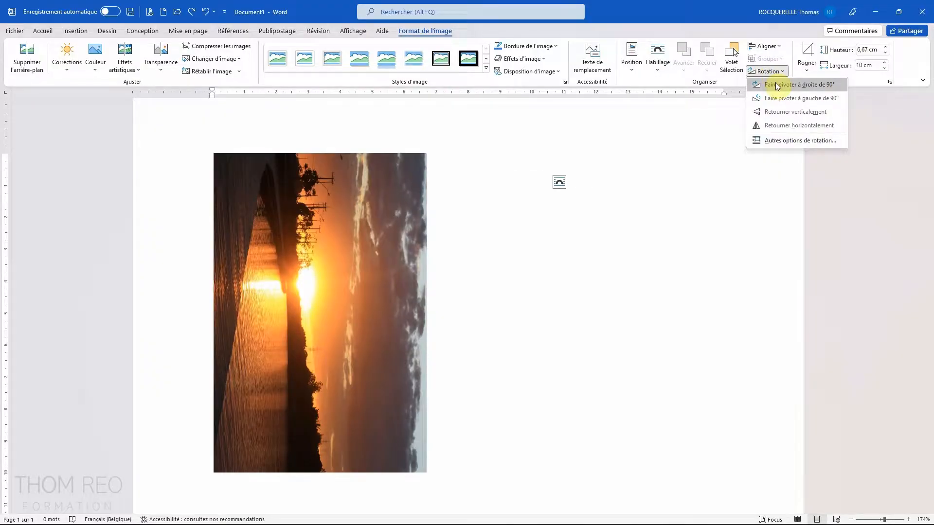
{"action": "double_click", "coordinate": [777, 97]}
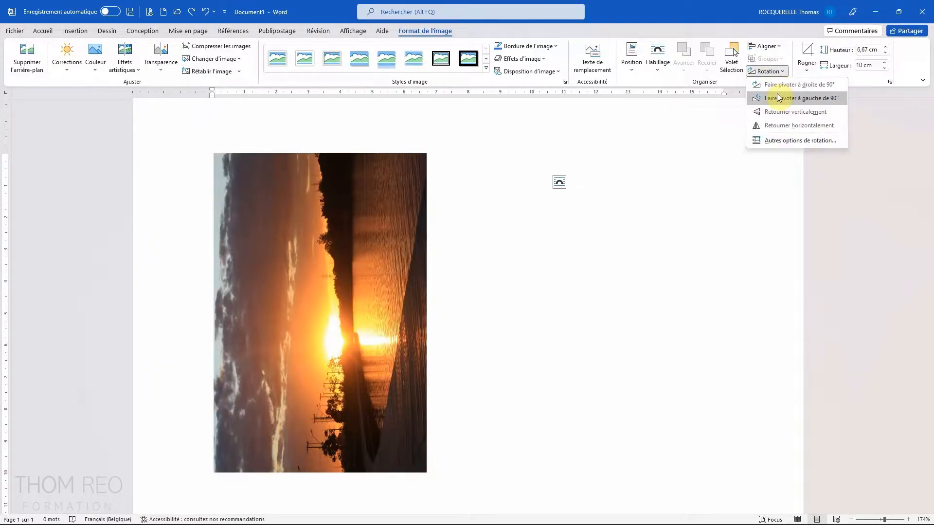
{"action": "left_click", "coordinate": [777, 97]}
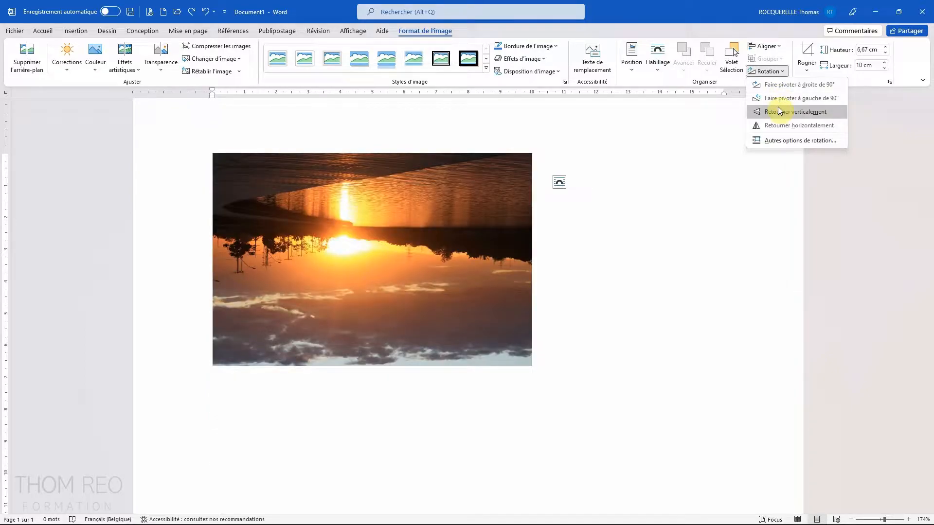
{"action": "left_click", "coordinate": [777, 108]}
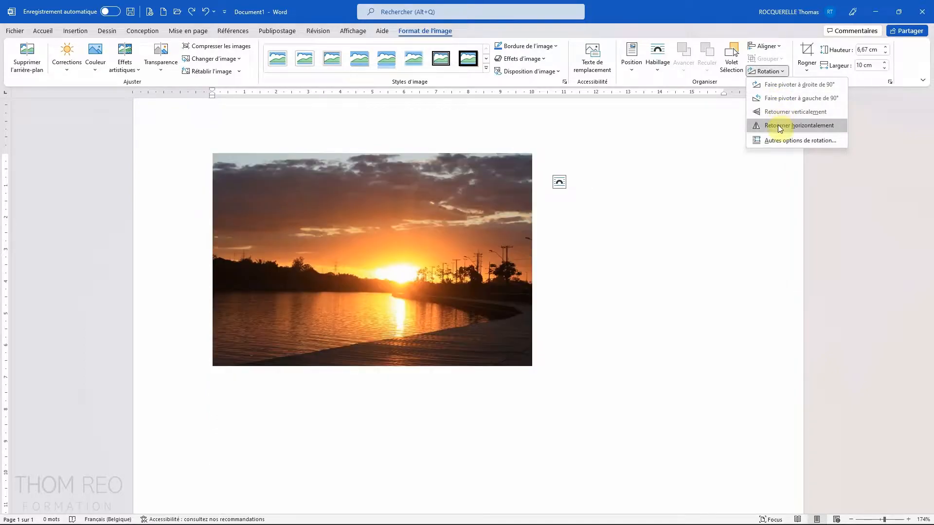
{"action": "left_click", "coordinate": [752, 126]}
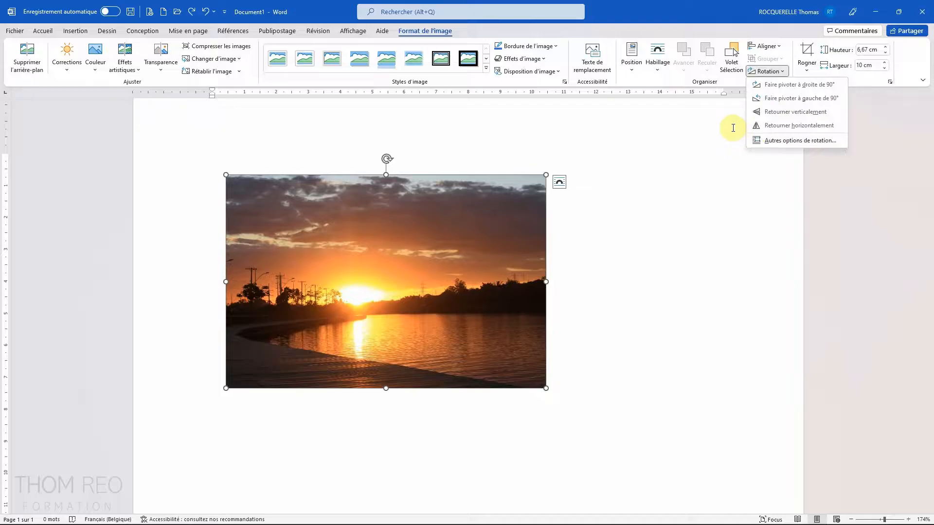
{"action": "left_click", "coordinate": [754, 128]}
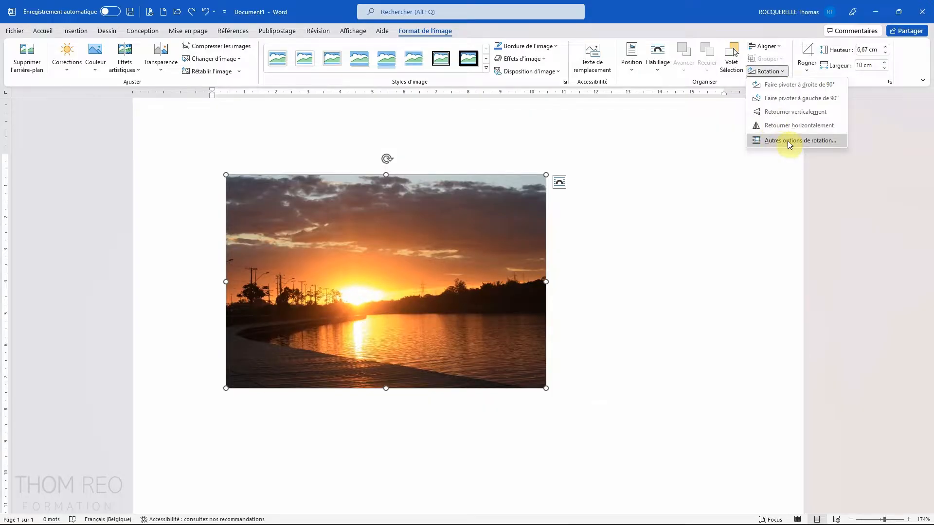
{"action": "left_click", "coordinate": [788, 141]}
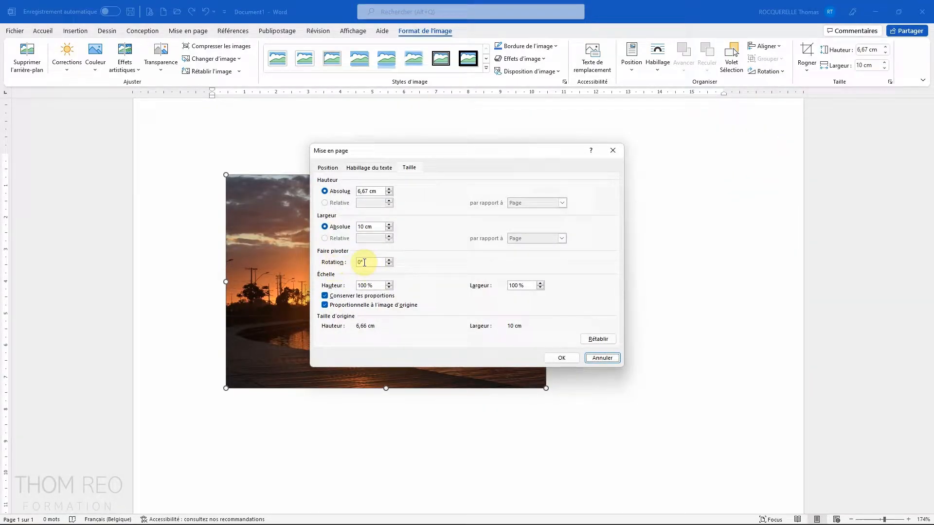
{"action": "key", "text": "Escape"}
Correct the picture with a brightness of -5% and a contrast of 9%, and adjust its sharpness.
{"action": "scroll", "coordinate": [156, 416], "scroll_direction": "up", "scroll_amount": 5}
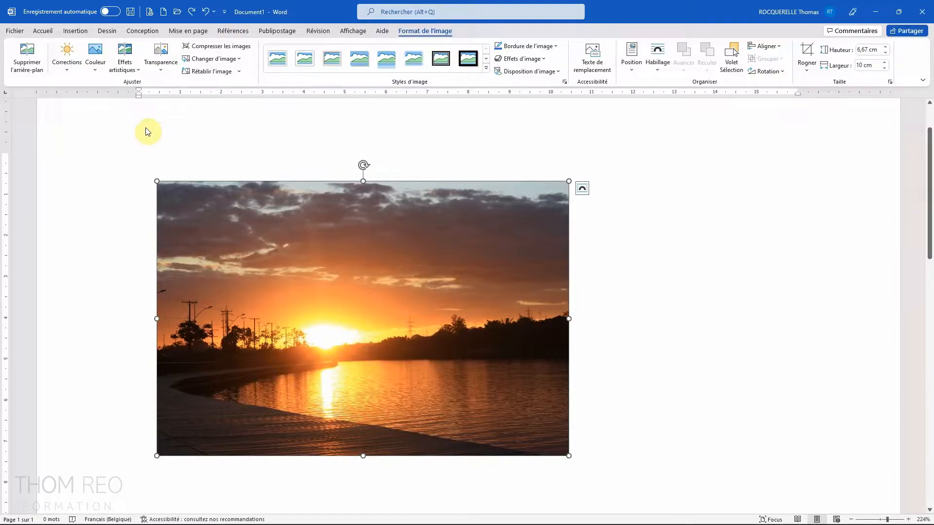
{"action": "left_click", "coordinate": [66, 73]}
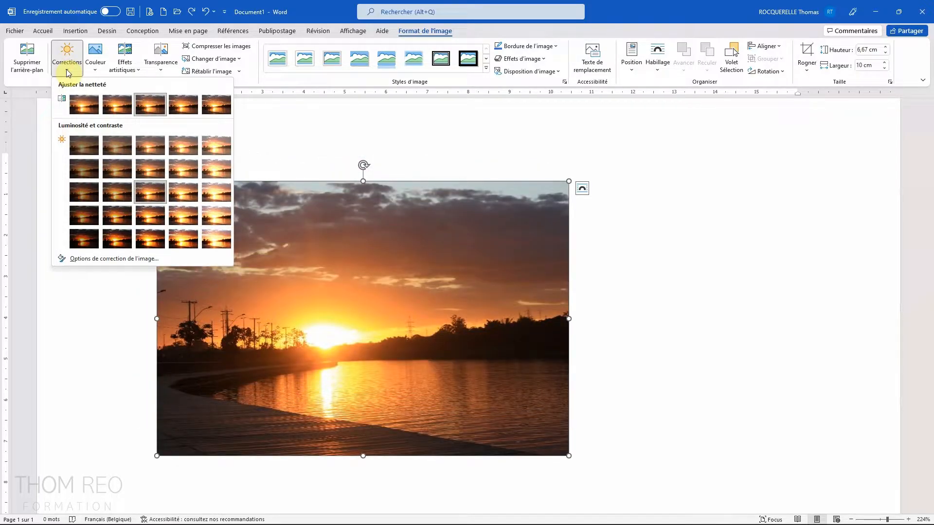
{"action": "left_click", "coordinate": [107, 258]}
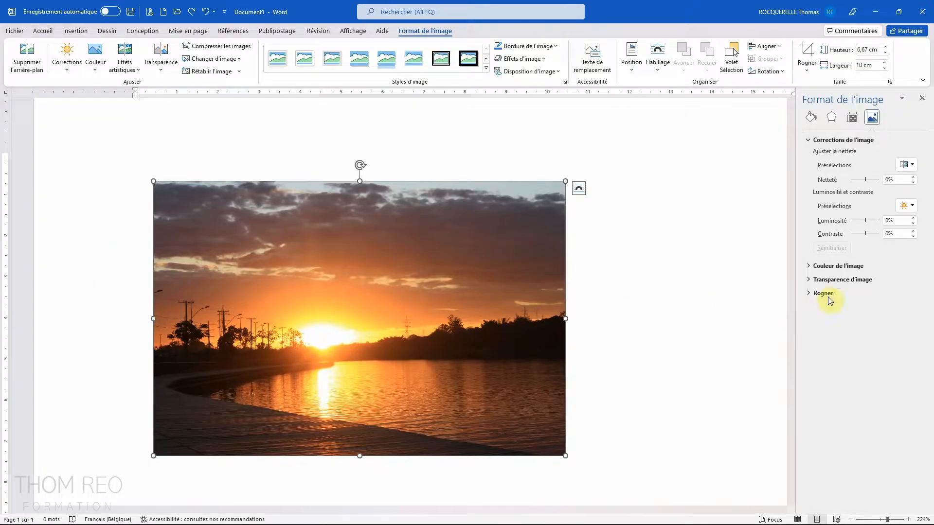
{"action": "mouse_move", "coordinate": [865, 221]}
{"action": "left_mouse_down"}
{"action": "mouse_move", "coordinate": [874, 235]}
{"action": "mouse_move", "coordinate": [861, 241]}
{"action": "mouse_move", "coordinate": [865, 236]}
{"action": "left_mouse_up"}
{"action": "left_click", "coordinate": [865, 235]}
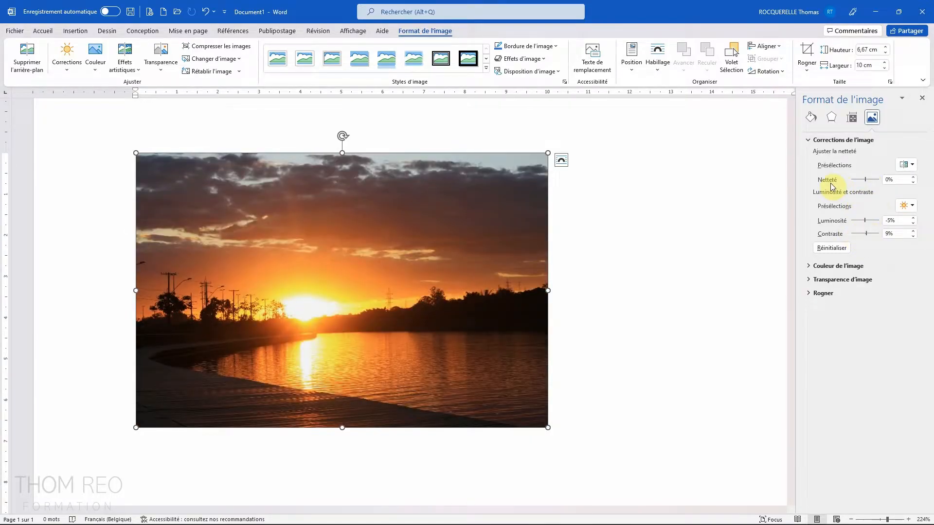
{"action": "mouse_move", "coordinate": [866, 181]}
{"action": "left_mouse_down"}
{"action": "mouse_move", "coordinate": [851, 183]}
{"action": "mouse_move", "coordinate": [874, 181]}
{"action": "left_mouse_up"}
{"action": "left_click", "coordinate": [921, 98]}
Browse the colour, artistic effect, transparency and picture style presets available for the sunset picture.
{"action": "left_click", "coordinate": [96, 65]}
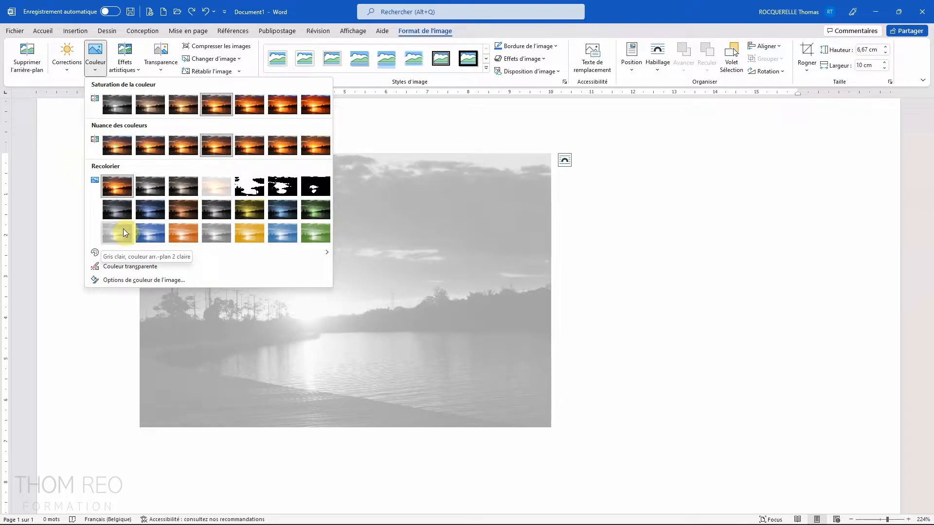
{"action": "left_click", "coordinate": [129, 70]}
{"action": "left_click", "coordinate": [127, 66]}
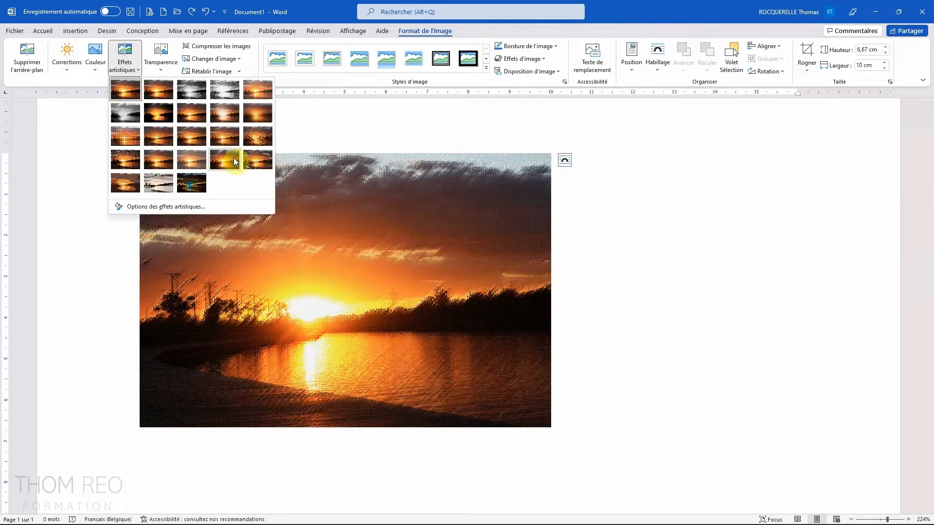
{"action": "left_click", "coordinate": [156, 65]}
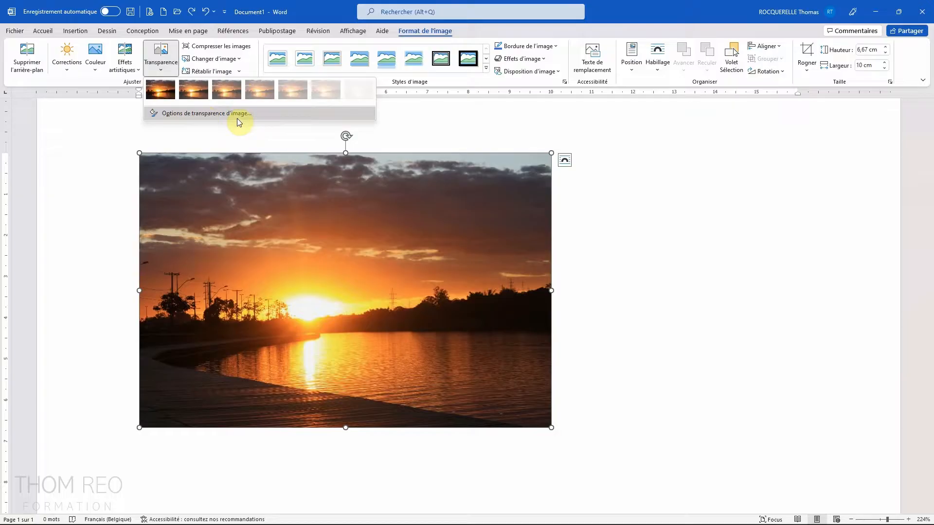
{"action": "left_click", "coordinate": [624, 166]}
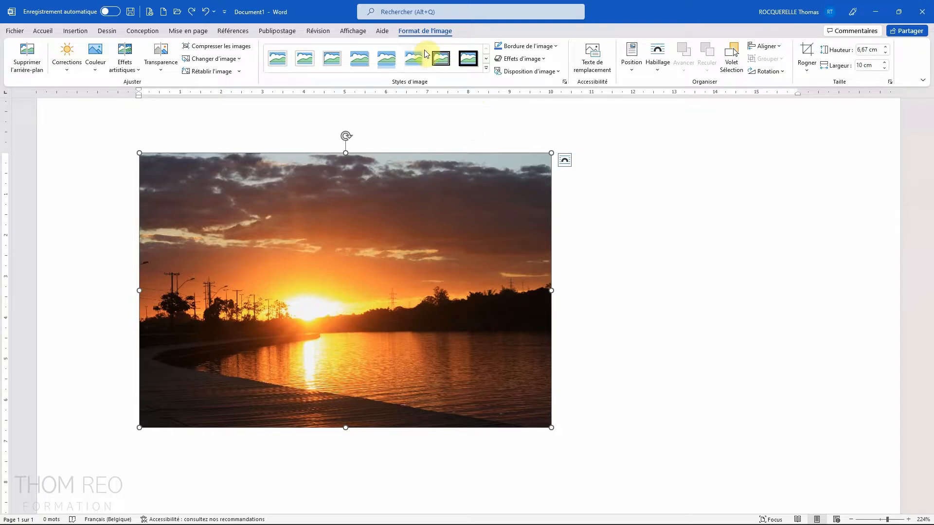
{"action": "left_click", "coordinate": [485, 68]}
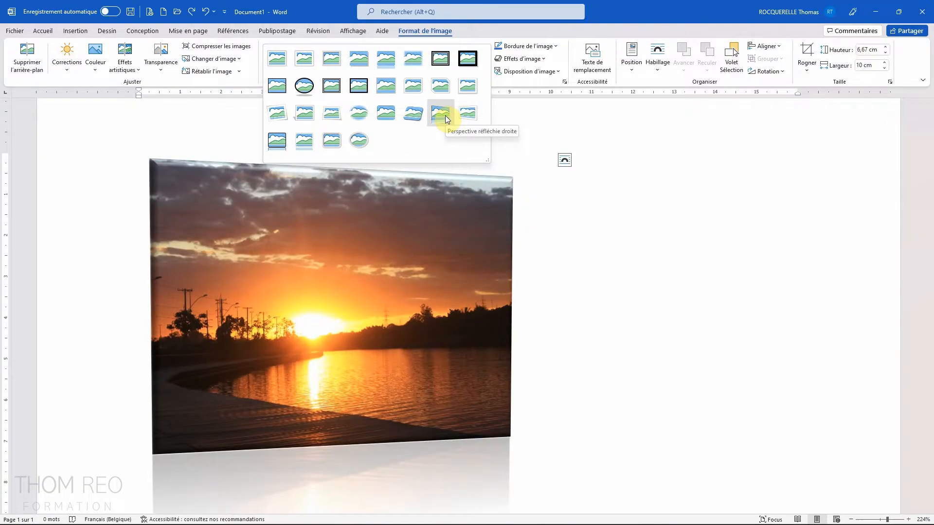
{"action": "left_click", "coordinate": [588, 135]}
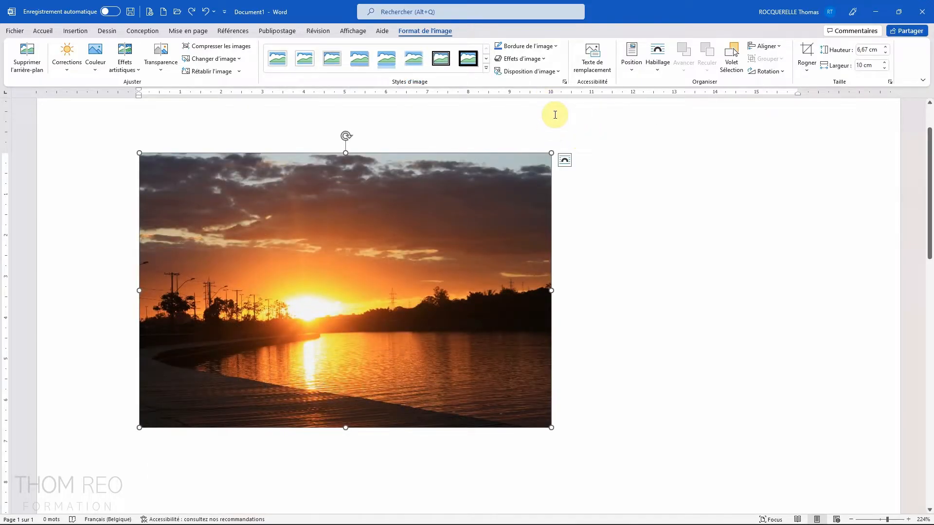
Add a black border to the picture and set its thickness to 3 pt.
{"action": "left_click", "coordinate": [557, 46]}
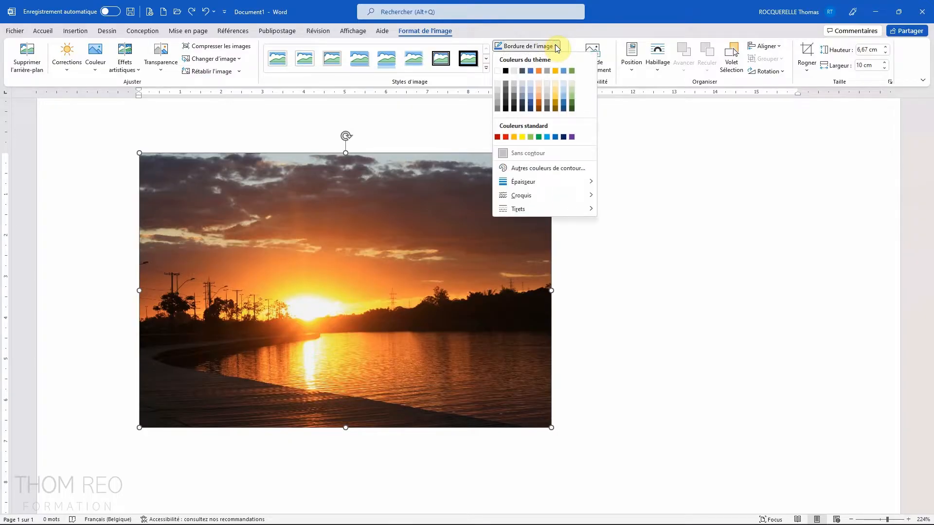
{"action": "left_click", "coordinate": [506, 71]}
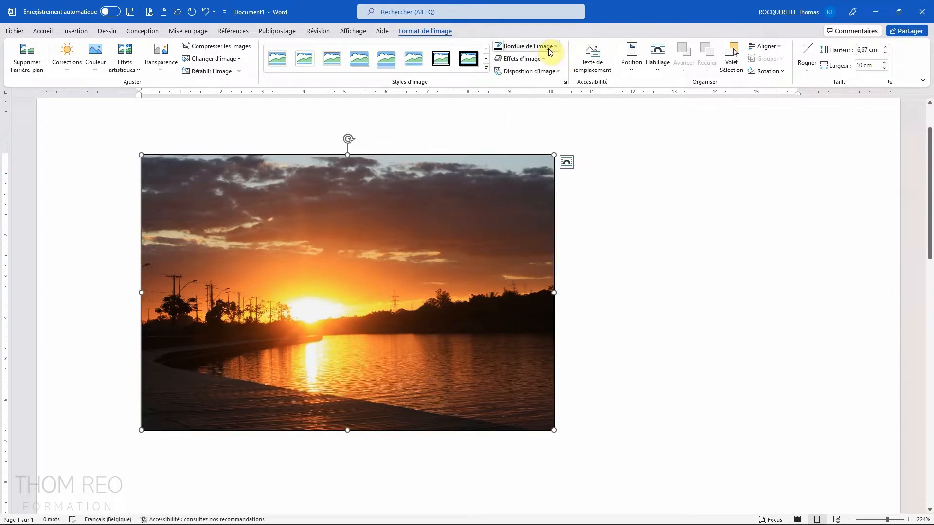
{"action": "left_click", "coordinate": [548, 48]}
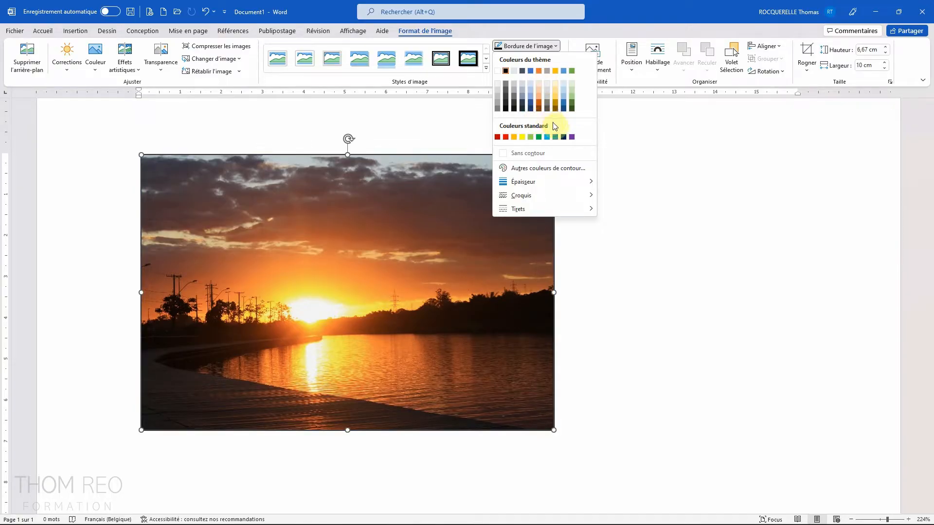
{"action": "mouse_move", "coordinate": [525, 183]}
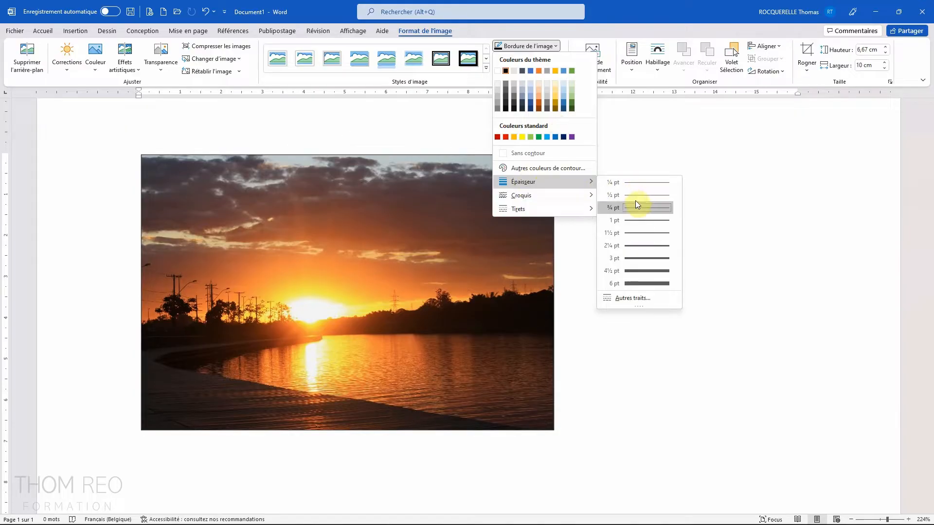
{"action": "left_click", "coordinate": [637, 258]}
Preview dashed lines for the picture's border and apply the freehand sketch style (Dessin à main levée).
{"action": "left_click", "coordinate": [555, 45]}
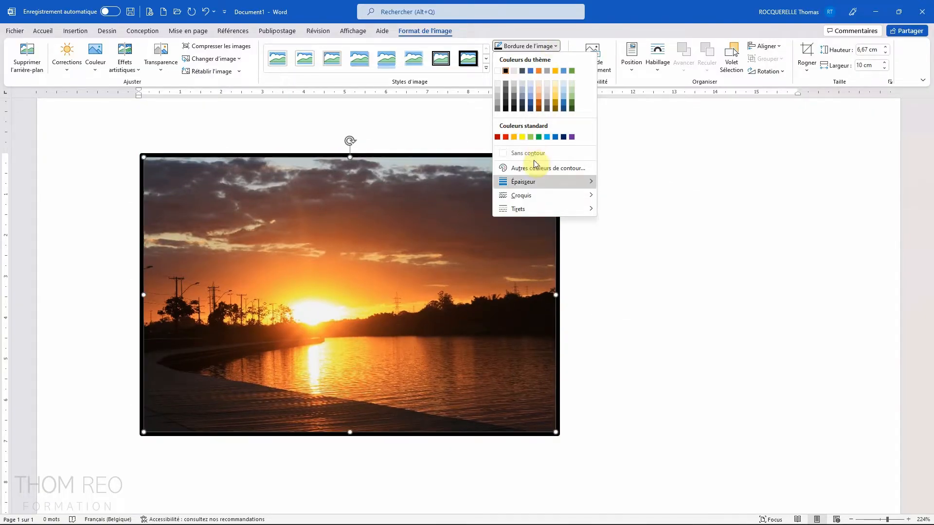
{"action": "mouse_move", "coordinate": [533, 203]}
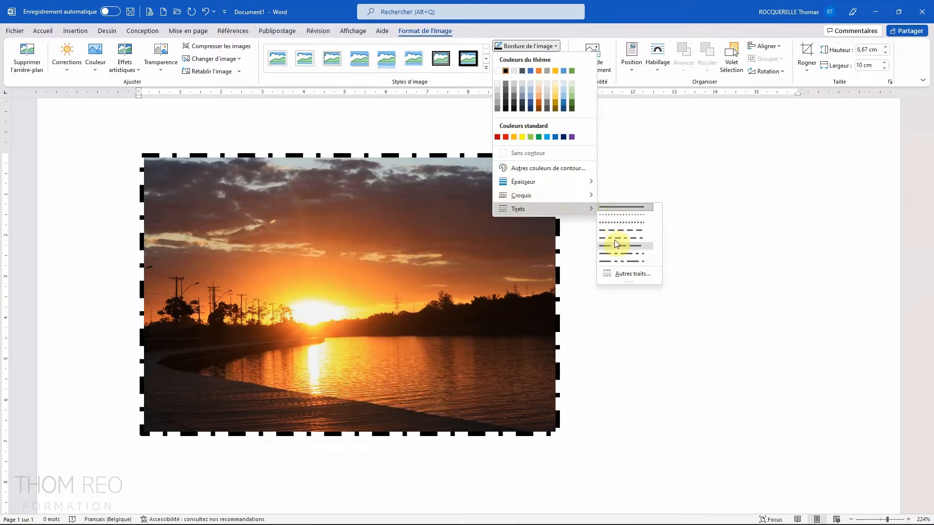
{"action": "mouse_move", "coordinate": [567, 200]}
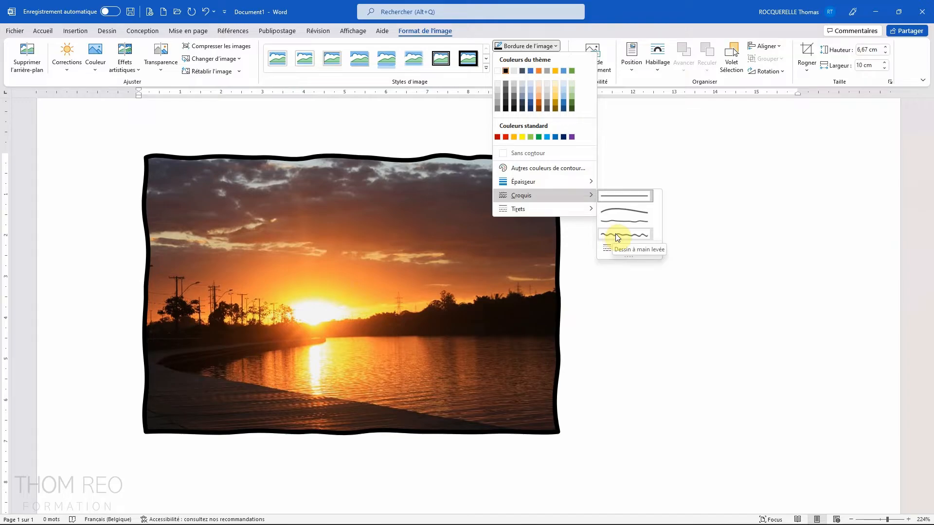
{"action": "left_click", "coordinate": [614, 234]}
{"action": "left_click", "coordinate": [617, 232]}
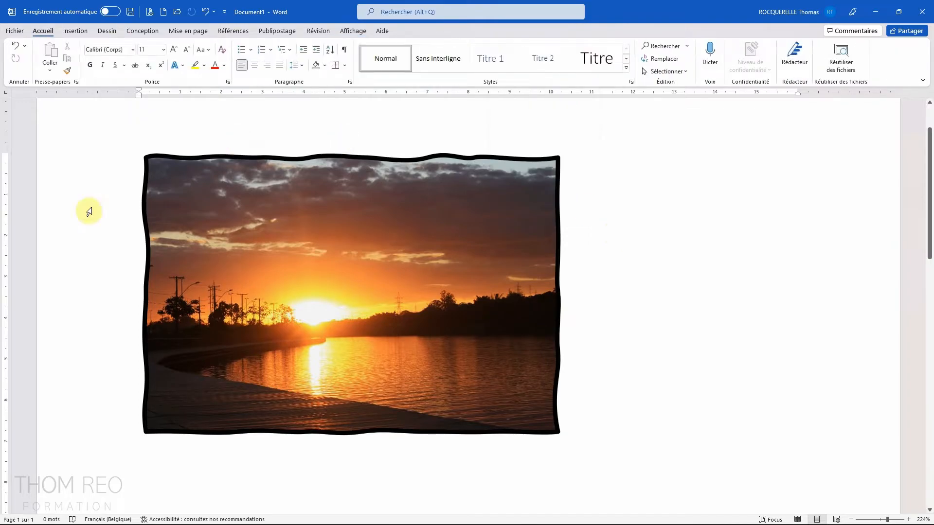
Add a shadow and a reflection to the bordered picture, and preview the glow variations (Lumière).
{"action": "left_click", "coordinate": [545, 380]}
{"action": "left_click", "coordinate": [527, 63]}
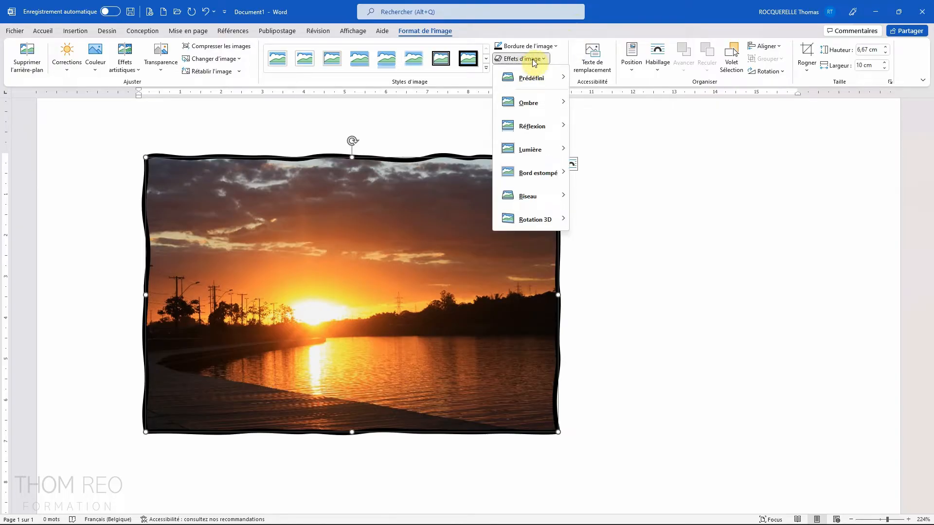
{"action": "mouse_move", "coordinate": [548, 103]}
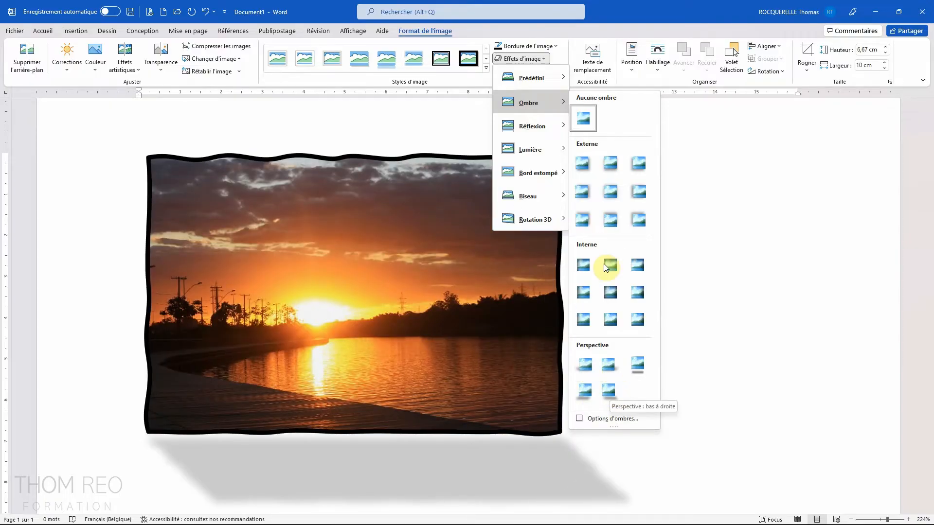
{"action": "scroll", "coordinate": [608, 170], "scroll_direction": "down", "scroll_amount": 3}
{"action": "mouse_move", "coordinate": [538, 130]}
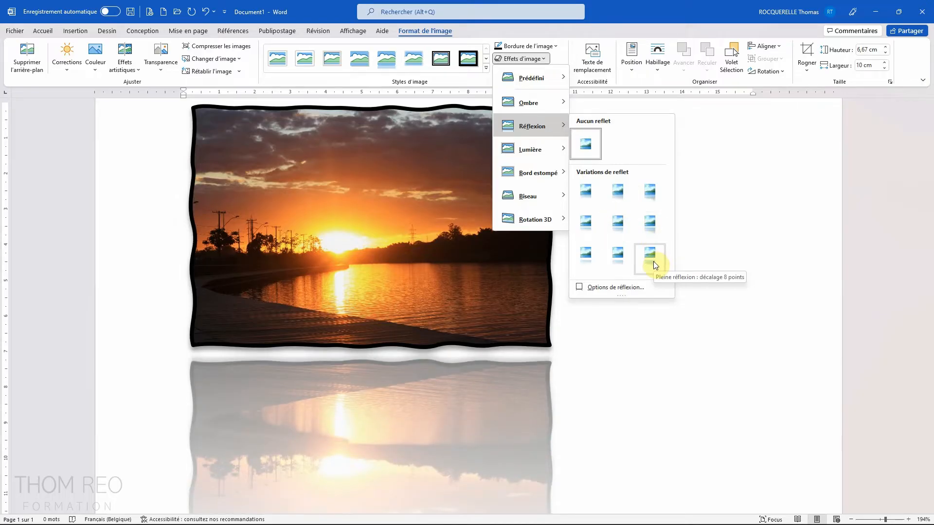
{"action": "mouse_move", "coordinate": [534, 154]}
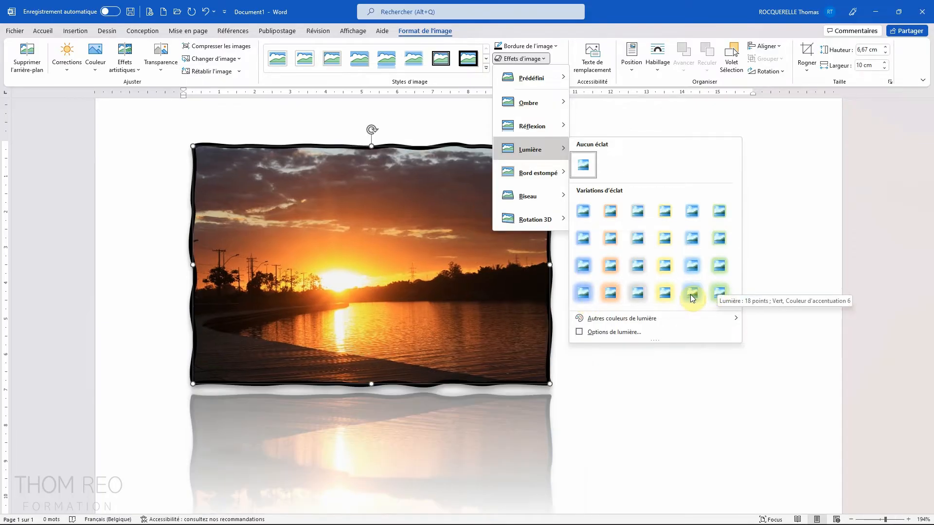
{"action": "mouse_move", "coordinate": [645, 314]}
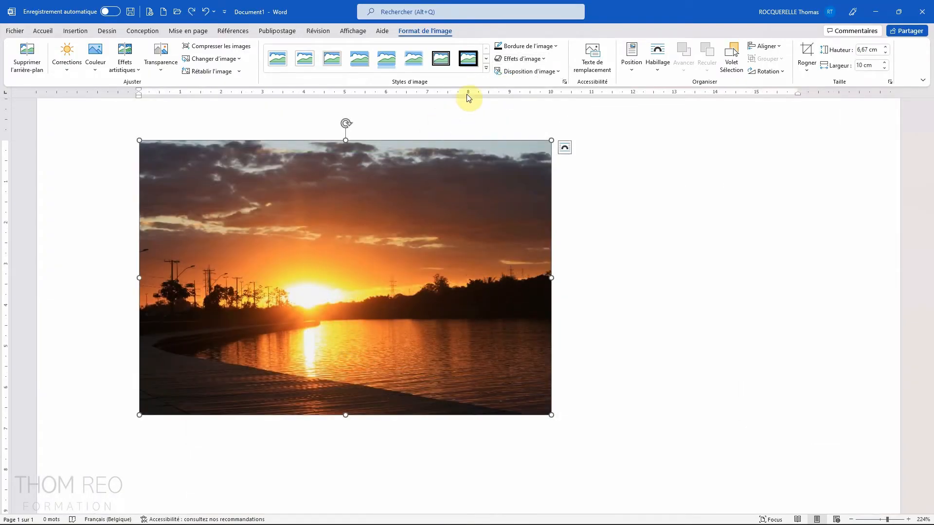
Preview soft edges (Bord estompé) and bevels (Biseau) on the picture, and apply the first 3D rotation preset in the third Perspective row.
{"action": "left_click", "coordinate": [522, 58]}
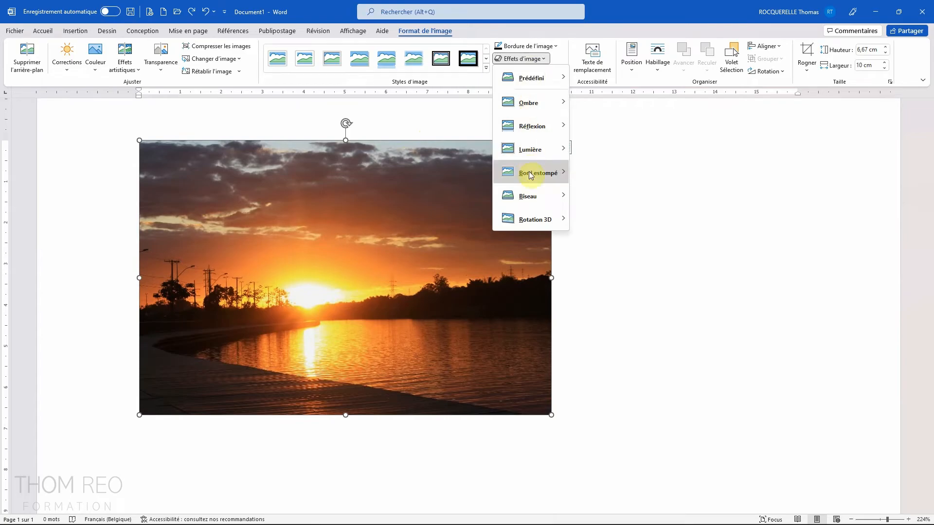
{"action": "mouse_move", "coordinate": [530, 175]}
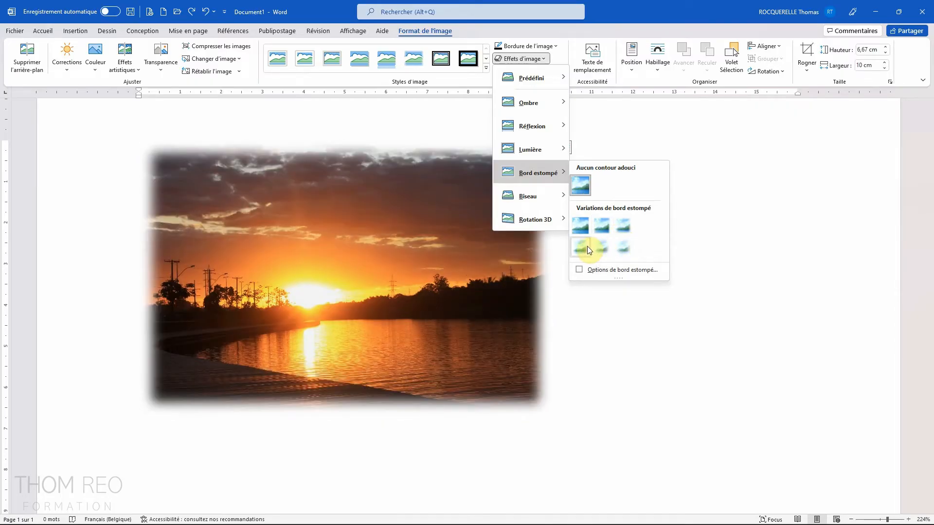
{"action": "mouse_move", "coordinate": [530, 197]}
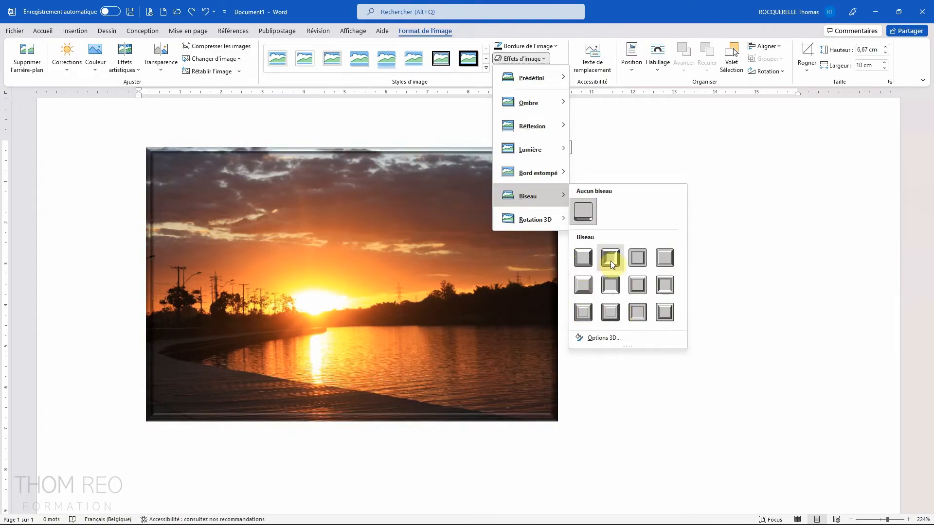
{"action": "mouse_move", "coordinate": [529, 221]}
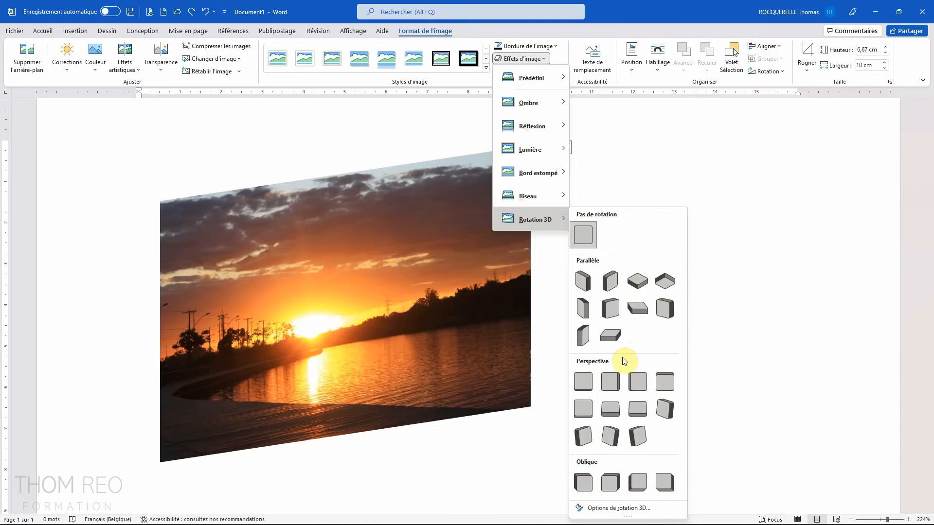
{"action": "left_click", "coordinate": [589, 439]}
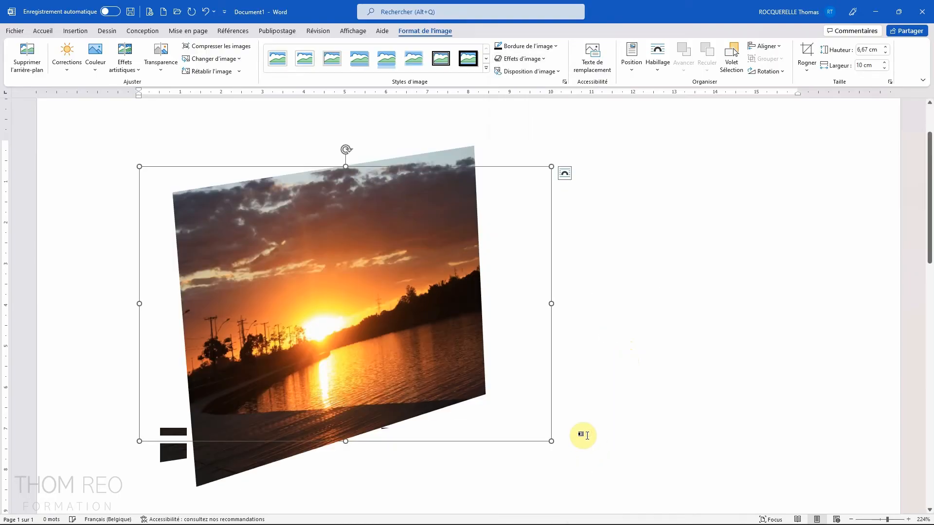
Set the rotated picture's border thickness to 4½ pt and deselect the picture.
{"action": "left_click", "coordinate": [535, 47]}
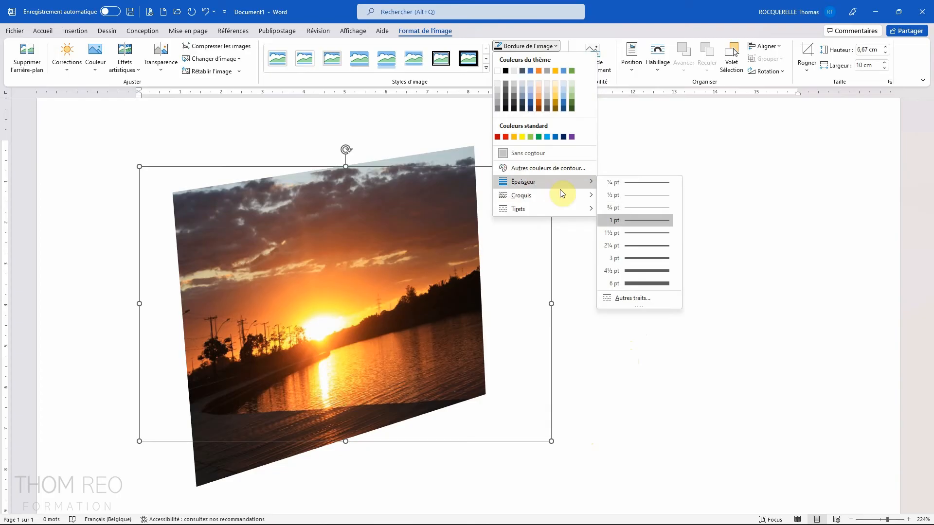
{"action": "left_click", "coordinate": [631, 268]}
{"action": "left_click", "coordinate": [620, 269]}
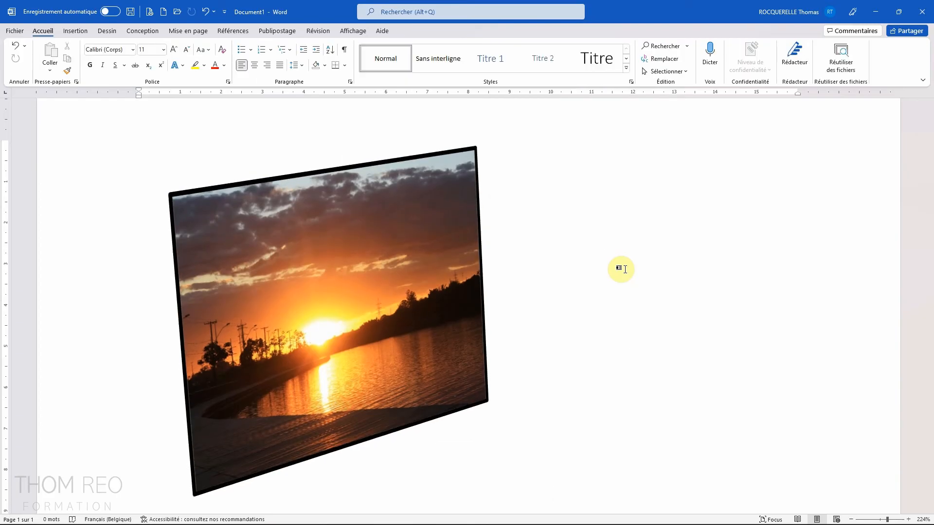